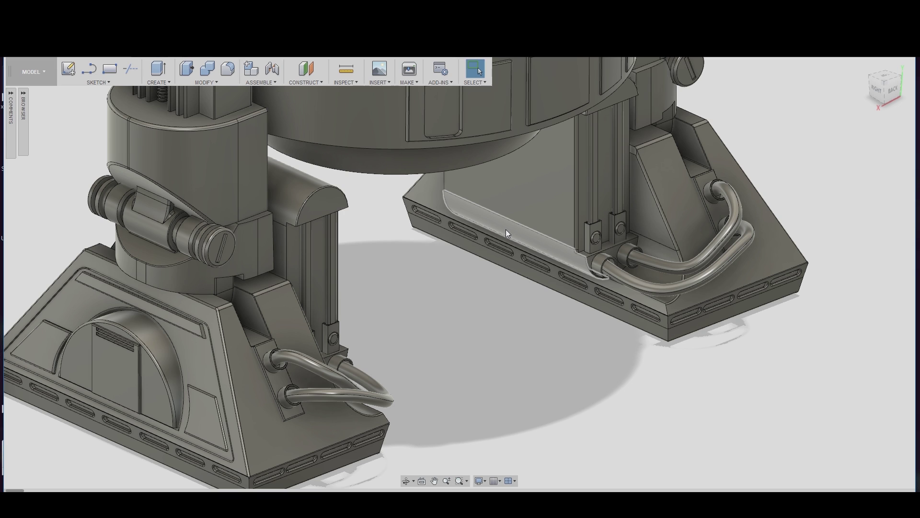
Step: Zoom, pan and orbit around the R2-D2 model to look it over, then exit Orbit
{"action": "scroll", "coordinate": [454, 273], "scroll_direction": "down", "scroll_amount": 1}
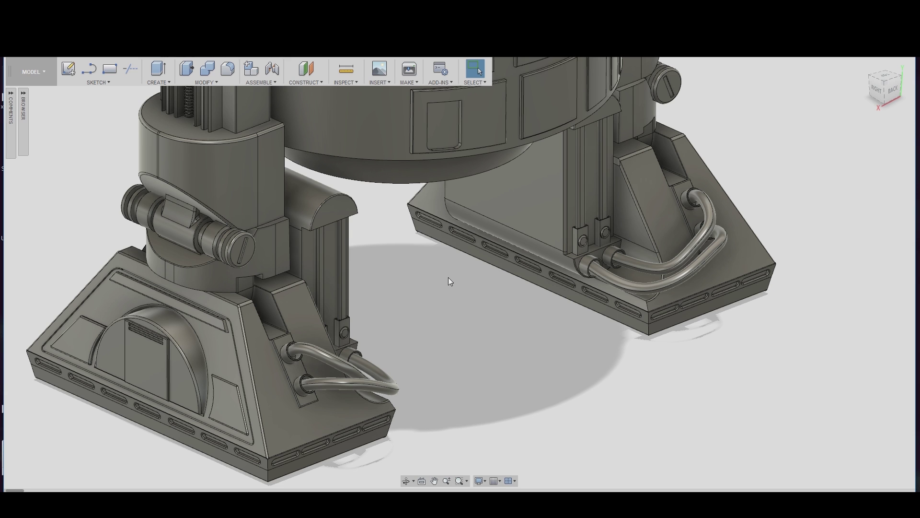
{"action": "scroll", "coordinate": [448, 277], "scroll_direction": "down", "scroll_amount": 3}
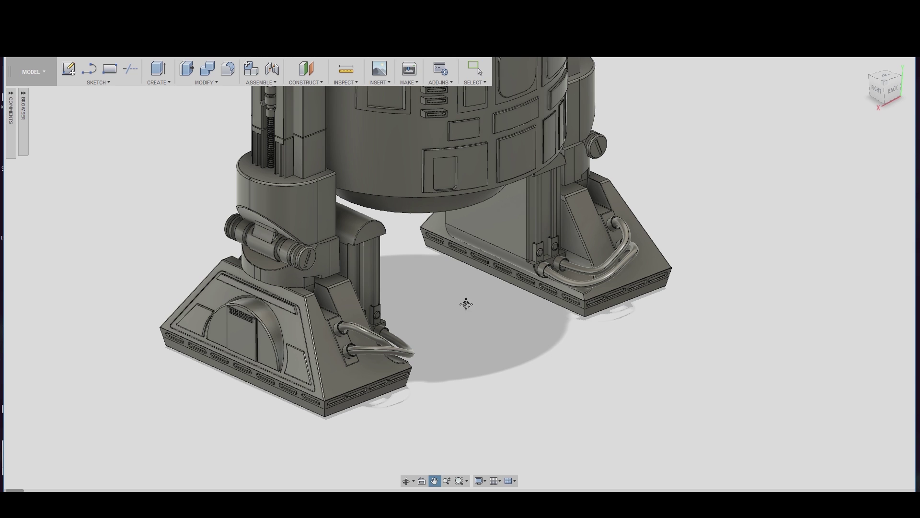
{"action": "middle_click_drag", "start_coordinate": [466, 304], "coordinate": [343, 255]}
{"action": "middle_click_drag", "start_coordinate": [297, 191], "coordinate": [404, 303]}
{"action": "scroll", "coordinate": [372, 248], "scroll_direction": "up", "scroll_amount": 3}
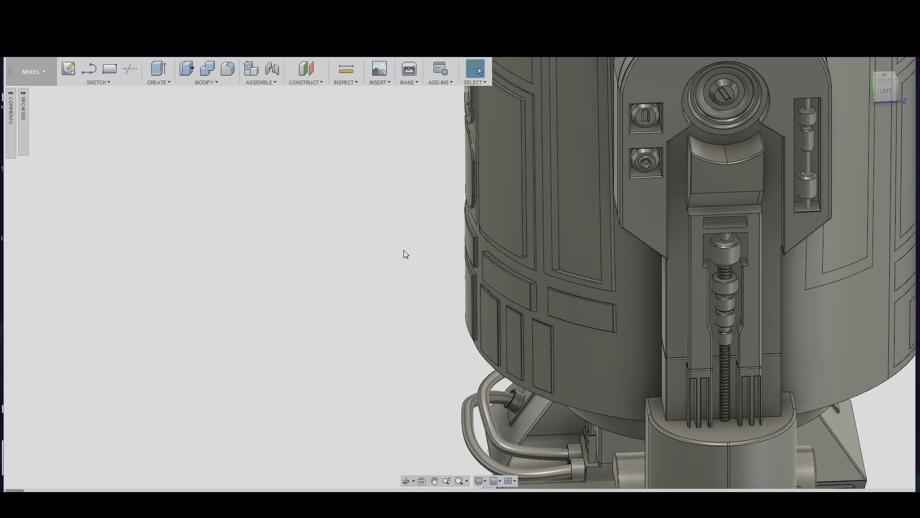
{"action": "scroll", "coordinate": [419, 267], "scroll_direction": "down", "scroll_amount": 1}
{"action": "middle_click_drag", "start_coordinate": [414, 272], "coordinate": [470, 268]}
{"action": "scroll", "coordinate": [399, 281], "scroll_direction": "down", "scroll_amount": 1}
{"action": "key", "text": "Escape"}
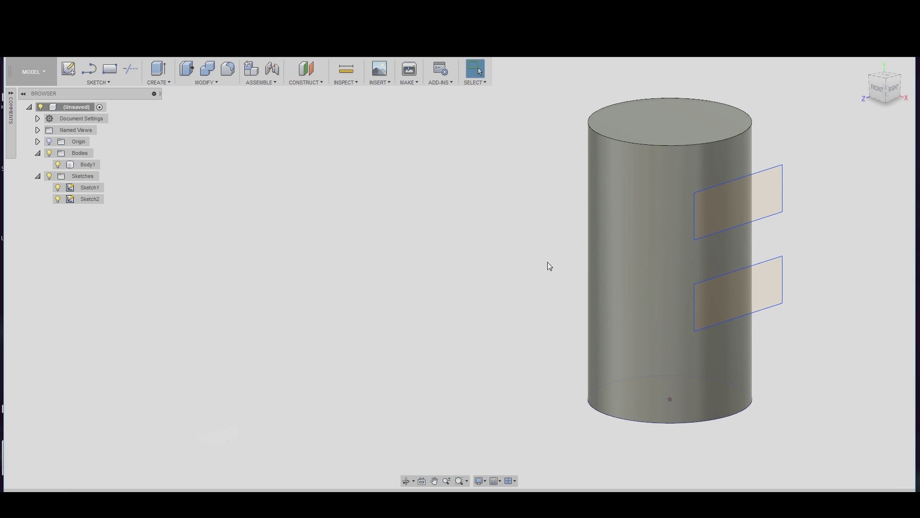
Step: Open the MODIFY dropdown to list the body modification commands
{"action": "left_click", "coordinate": [209, 82]}
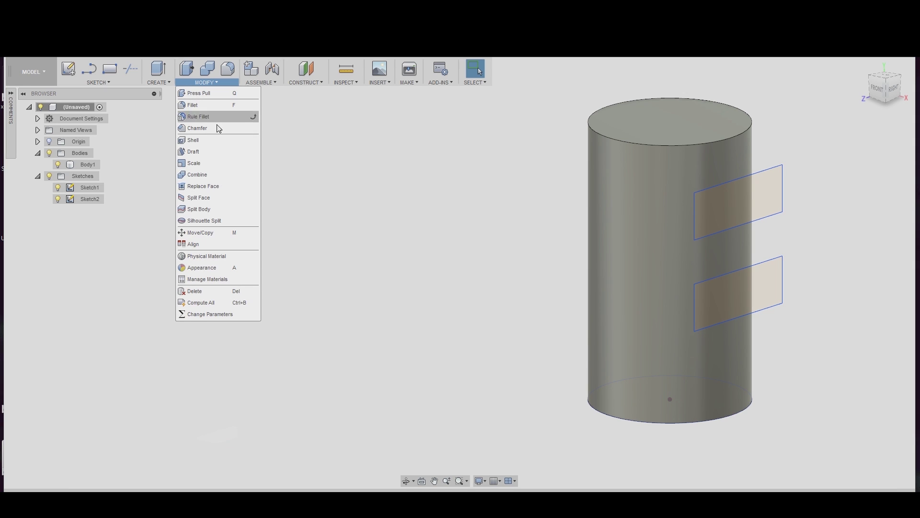
Step: Start Split Face on the cylinder's side face with the upper rectangle sketch as splitting tool
{"action": "left_click", "coordinate": [219, 198]}
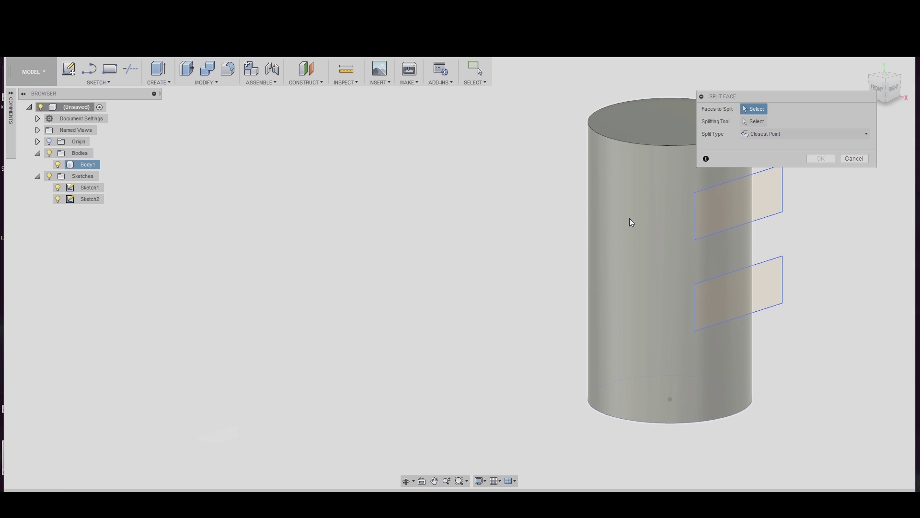
{"action": "left_click", "coordinate": [630, 221]}
{"action": "left_click", "coordinate": [749, 122]}
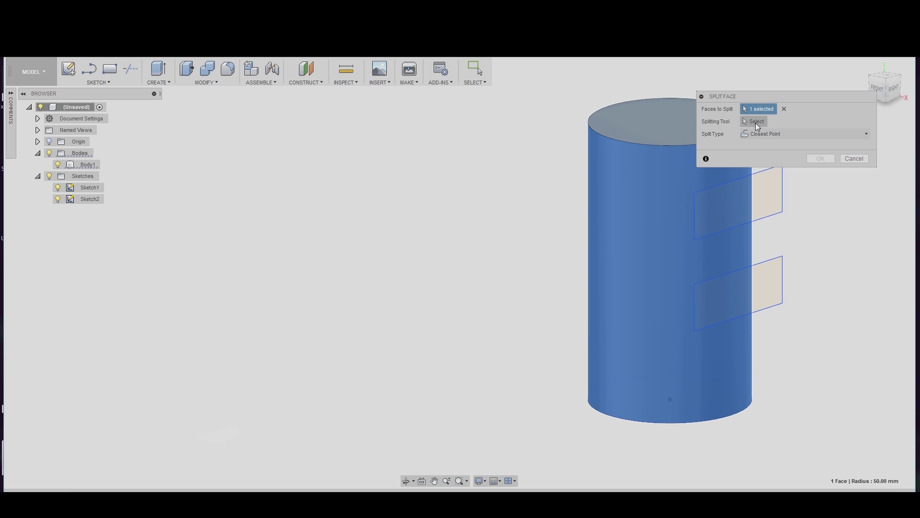
{"action": "middle_click_drag", "start_coordinate": [809, 205], "coordinate": [786, 275]}
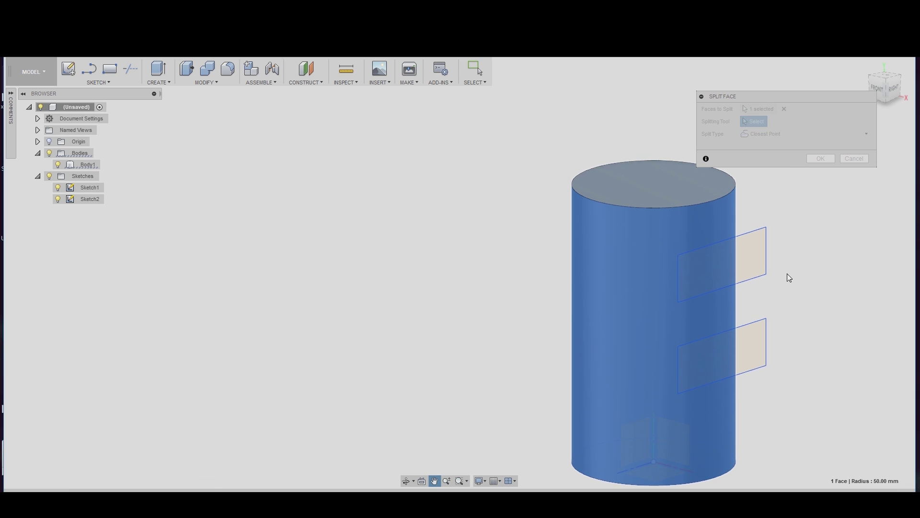
{"action": "left_click", "coordinate": [752, 233]}
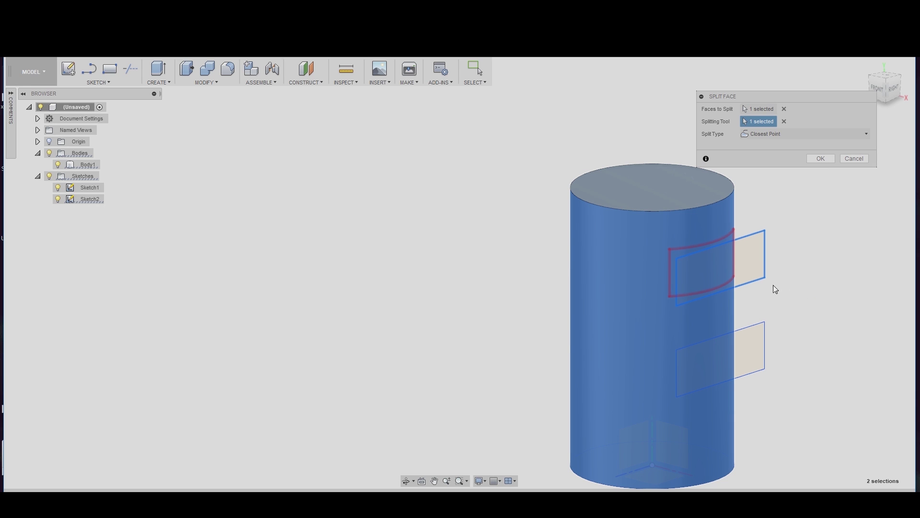
{"action": "mouse_move", "coordinate": [800, 251]}
{"action": "middle_mouse_down", "text": "shift"}
{"action": "mouse_move", "coordinate": [746, 248]}
{"action": "mouse_move", "coordinate": [763, 258]}
{"action": "middle_mouse_up", "text": "shift"}
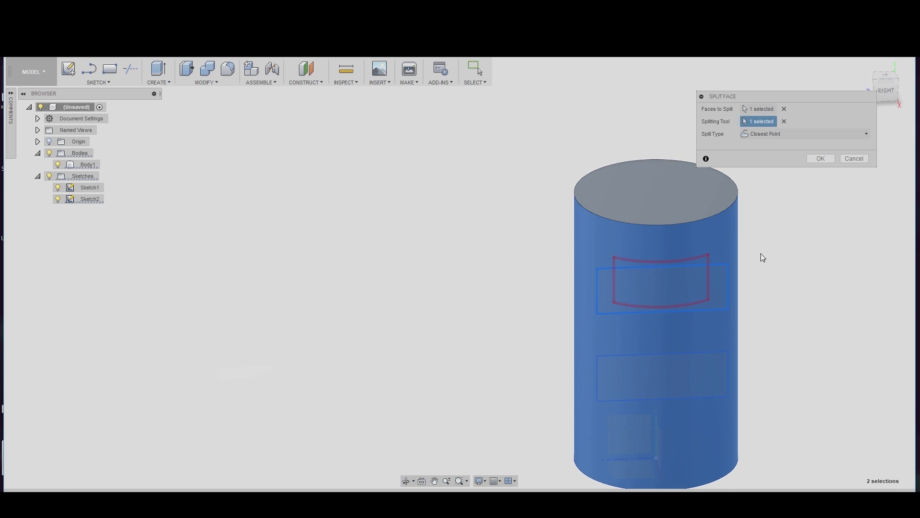
Step: Set the split type to Closest Point and apply the face split
{"action": "left_click", "coordinate": [761, 135]}
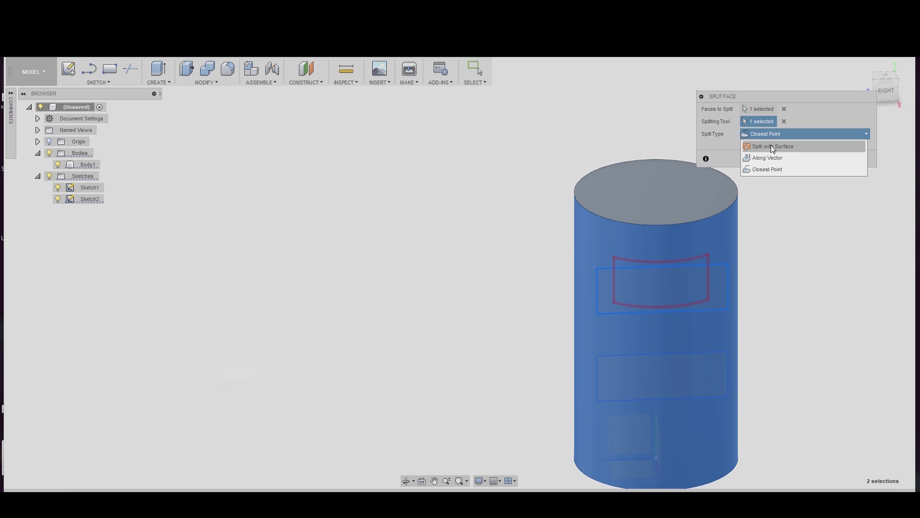
{"action": "left_click", "coordinate": [777, 148]}
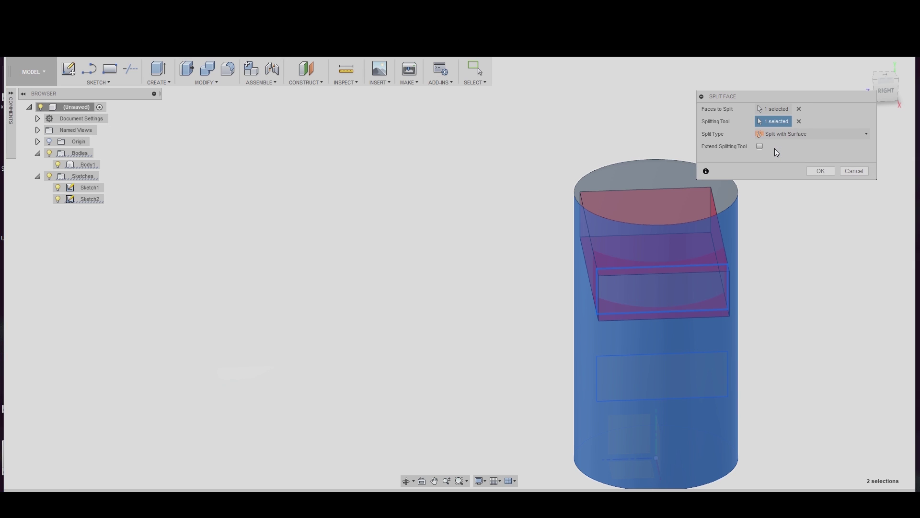
{"action": "middle_click_drag", "start_coordinate": [745, 272], "coordinate": [773, 173], "text": "shift"}
{"action": "left_click", "coordinate": [795, 134]}
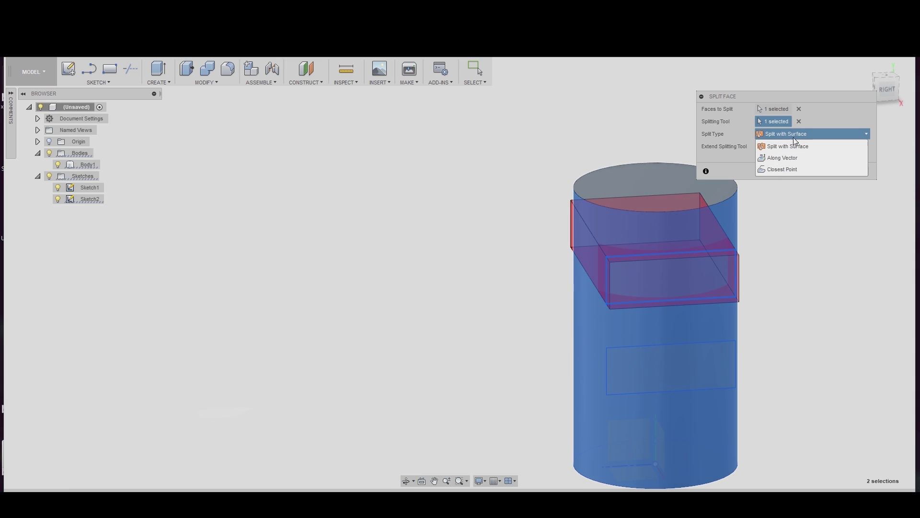
{"action": "left_click", "coordinate": [792, 169]}
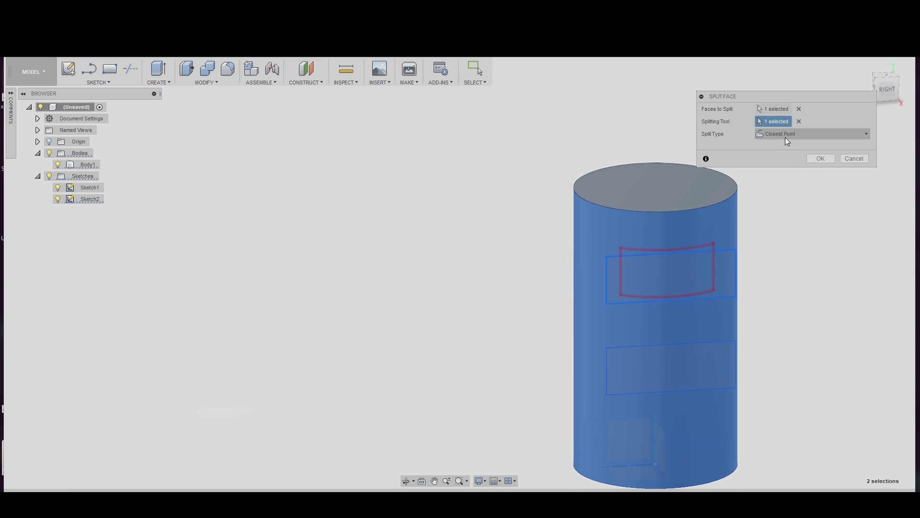
{"action": "left_click", "coordinate": [820, 159]}
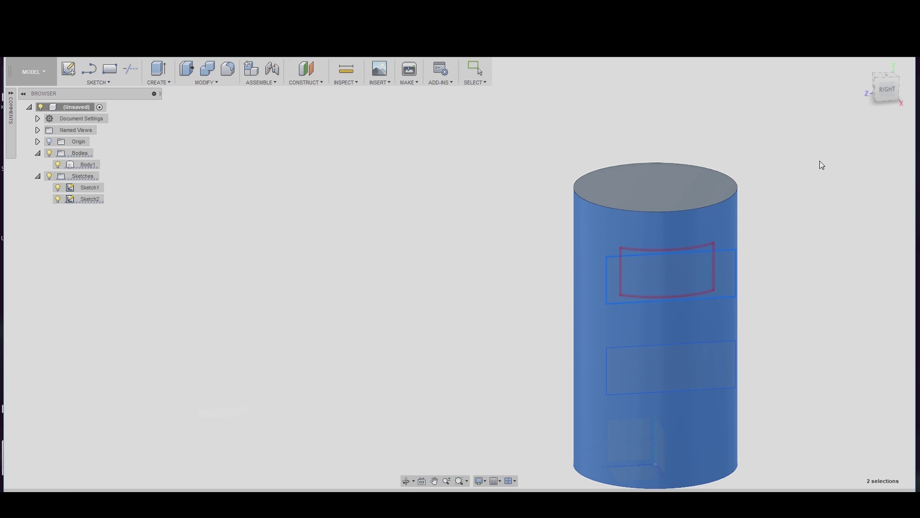
{"action": "left_click", "coordinate": [51, 176]}
{"action": "middle_click_drag", "start_coordinate": [782, 289], "coordinate": [682, 273], "text": "shift"}
{"action": "key", "text": "Escape"}
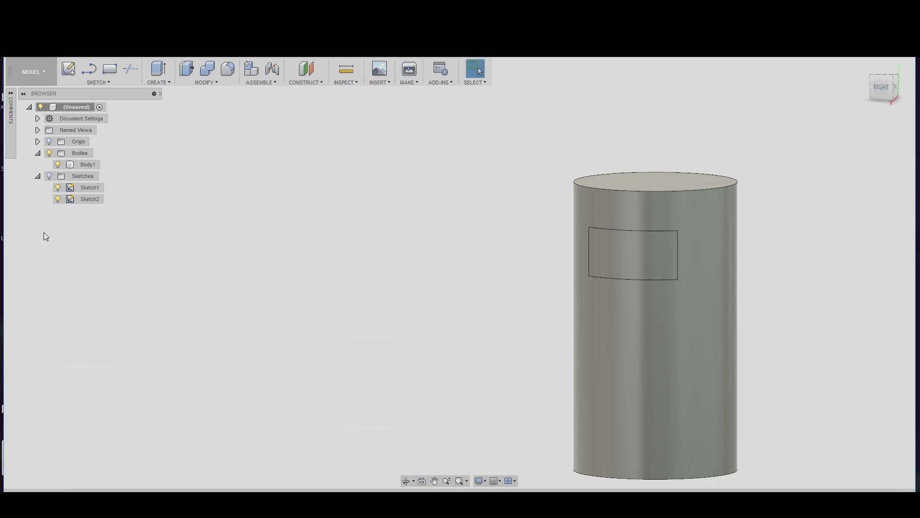
{"action": "left_click", "coordinate": [49, 176]}
{"action": "left_click", "coordinate": [881, 91]}
{"action": "middle_click_drag", "start_coordinate": [819, 235], "coordinate": [765, 198]}
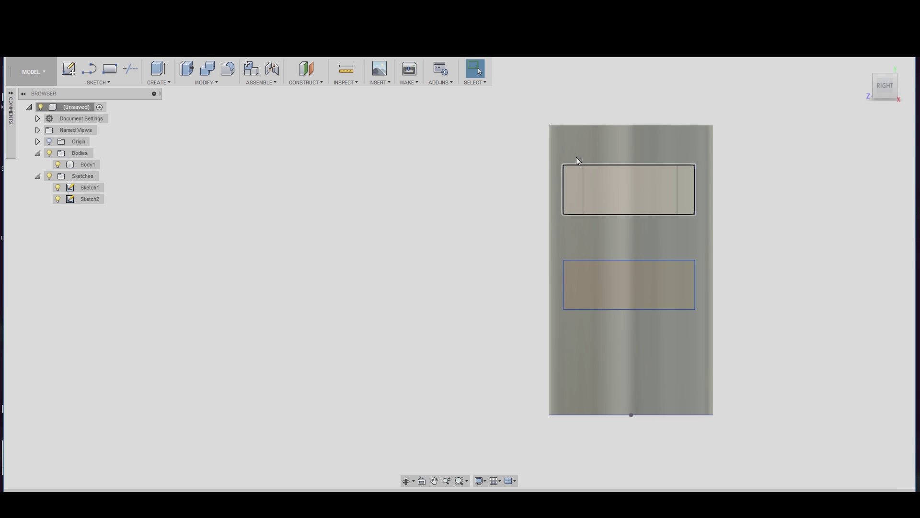
{"action": "mouse_move", "coordinate": [758, 217]}
{"action": "middle_mouse_down", "text": "shift"}
{"action": "mouse_move", "coordinate": [709, 237]}
{"action": "mouse_move", "coordinate": [756, 240]}
{"action": "middle_mouse_up", "text": "shift"}
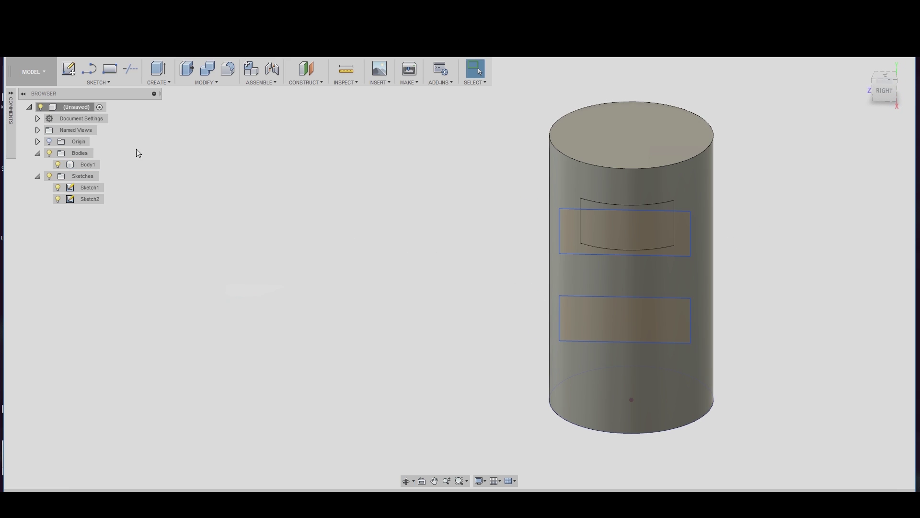
{"action": "middle_click_drag", "start_coordinate": [290, 194], "coordinate": [343, 197], "text": "shift"}
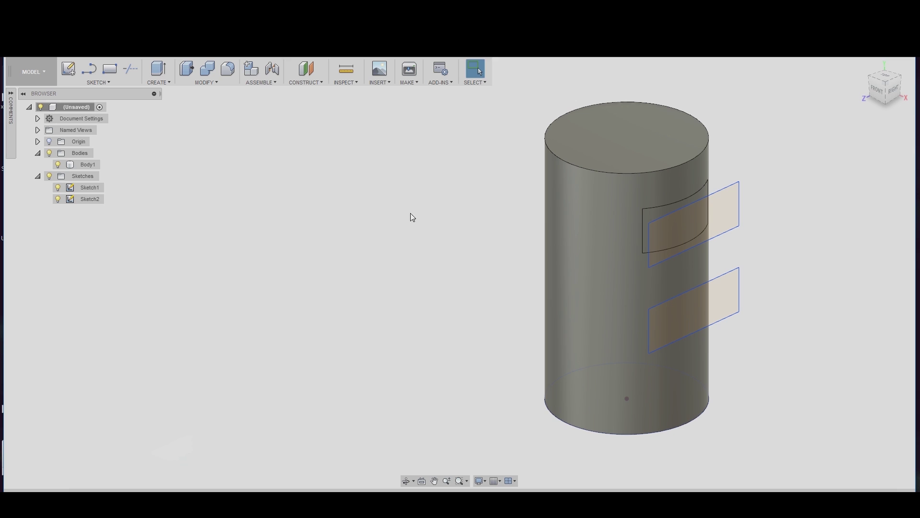
{"action": "middle_click_drag", "start_coordinate": [456, 203], "coordinate": [456, 245]}
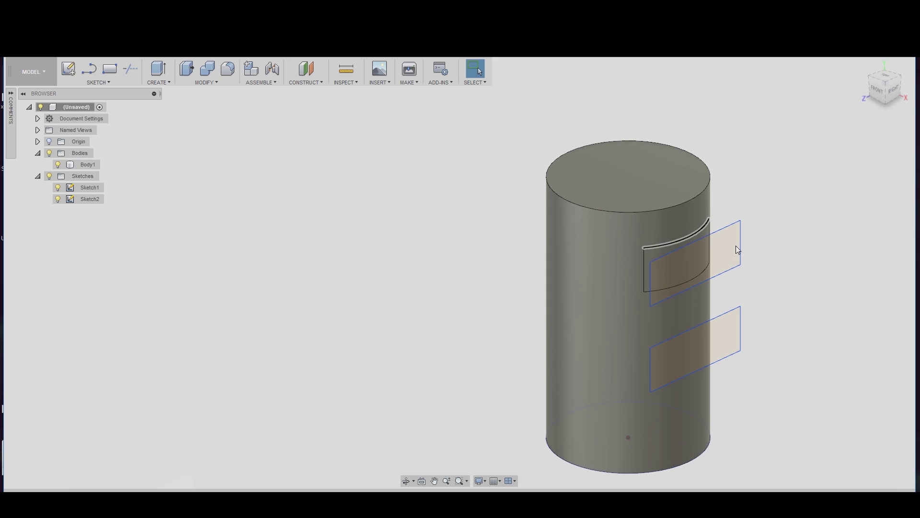
Step: Extrude the lower wrapped rectangle -38.658 mm into the cylinder as new body Body4
{"action": "right_click", "coordinate": [727, 337]}
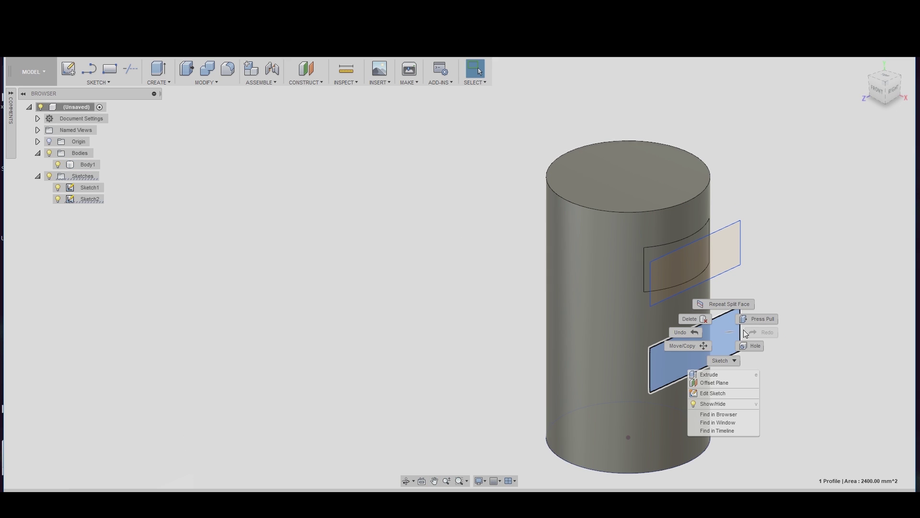
{"action": "left_click", "coordinate": [772, 317]}
{"action": "left_click_drag", "start_coordinate": [704, 352], "coordinate": [653, 336]}
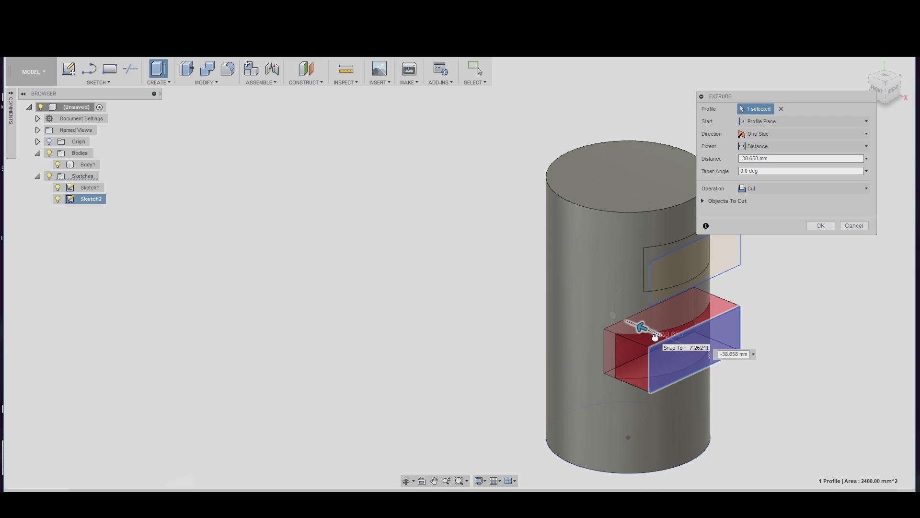
{"action": "left_click", "coordinate": [772, 188]}
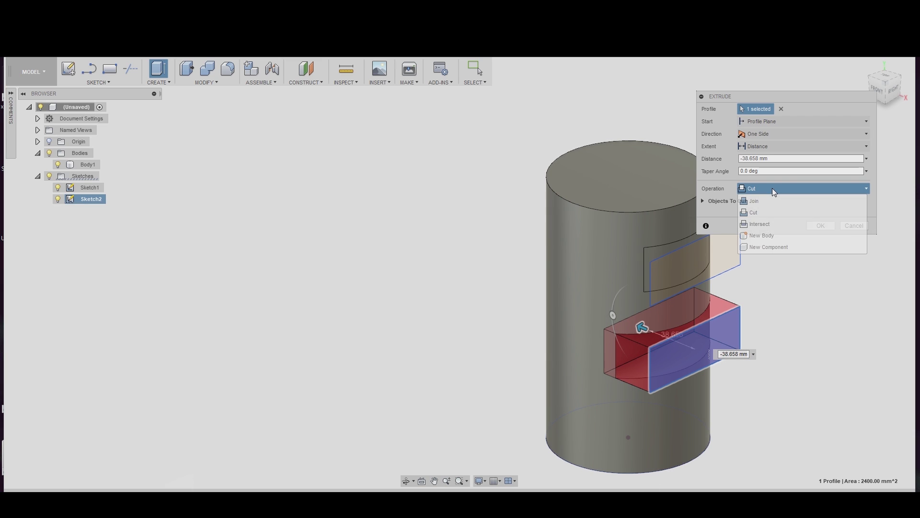
{"action": "left_click", "coordinate": [794, 239]}
{"action": "left_click", "coordinate": [820, 213]}
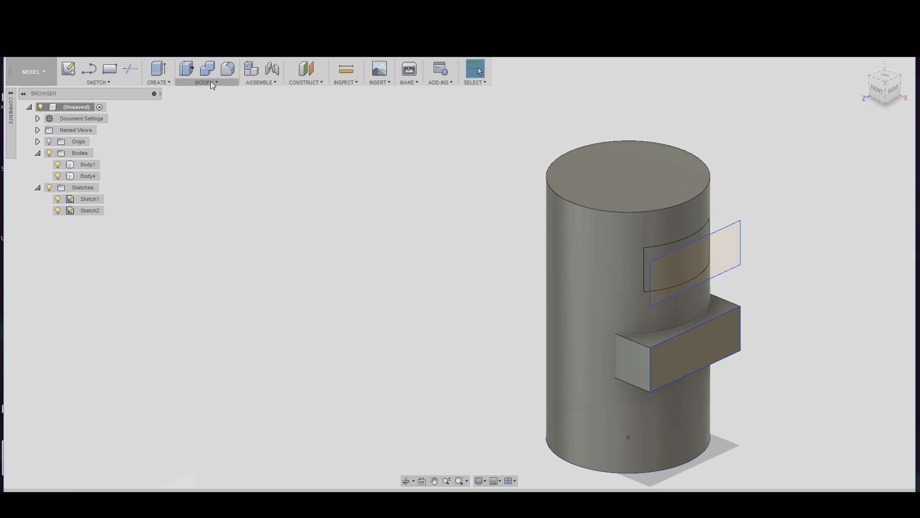
{"action": "left_click", "coordinate": [211, 83]}
{"action": "left_click", "coordinate": [214, 208]}
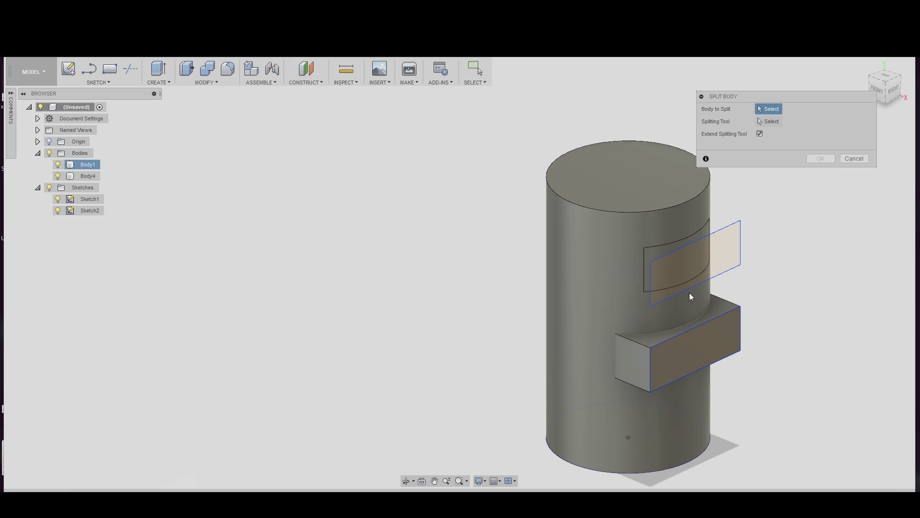
Step: Split Body4 using the cylinder as splitting tool, producing Body5
{"action": "left_click", "coordinate": [725, 311]}
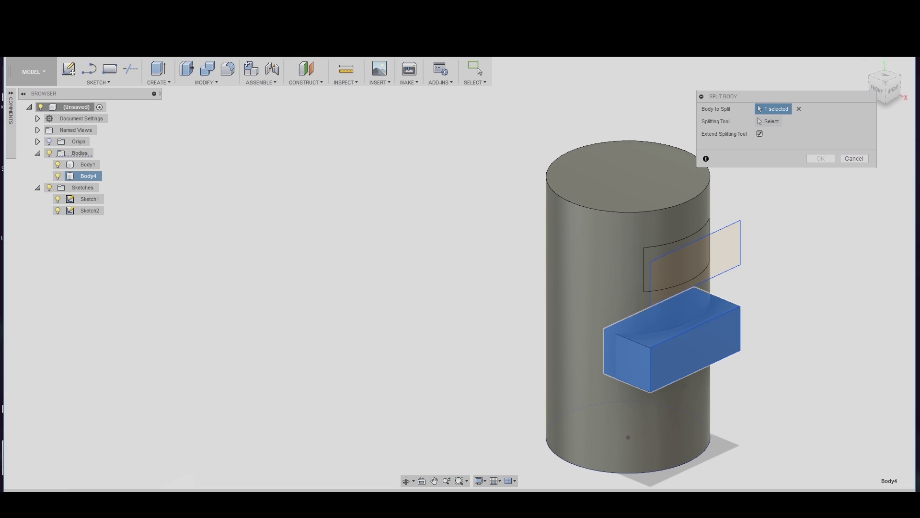
{"action": "left_click", "coordinate": [759, 123]}
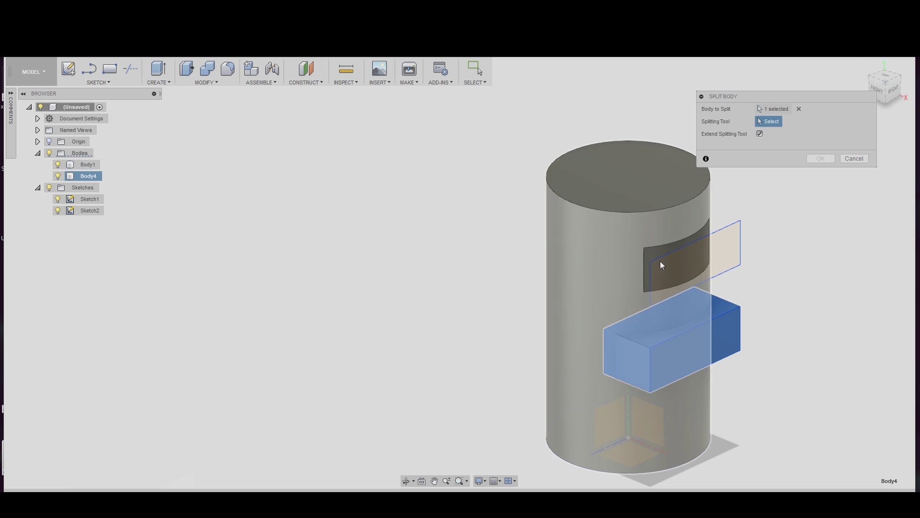
{"action": "left_click", "coordinate": [630, 267]}
{"action": "left_click", "coordinate": [822, 158]}
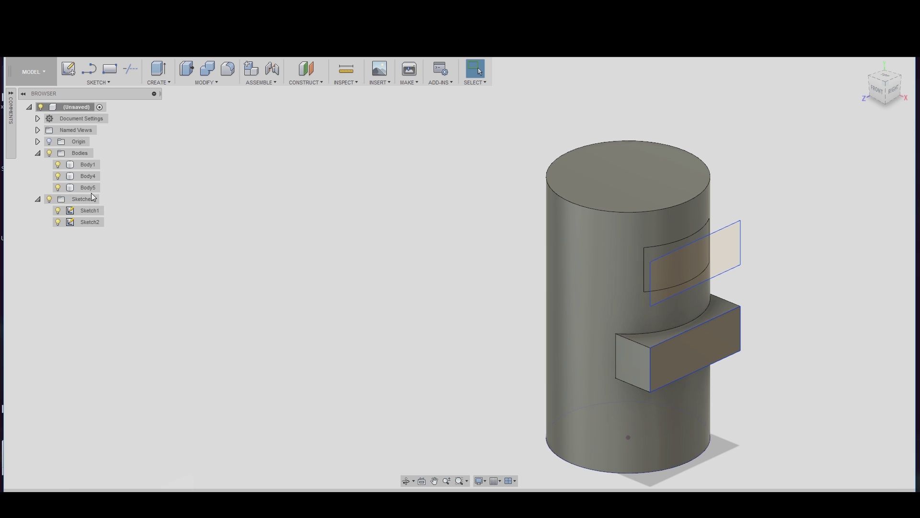
Step: Remove Body5 from the design and orbit around to inspect the result
{"action": "right_click", "coordinate": [88, 188]}
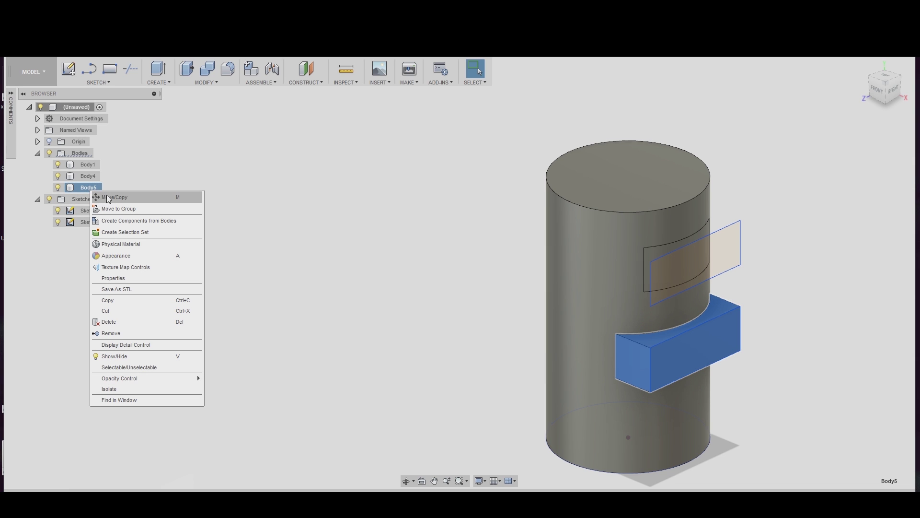
{"action": "left_click", "coordinate": [137, 338]}
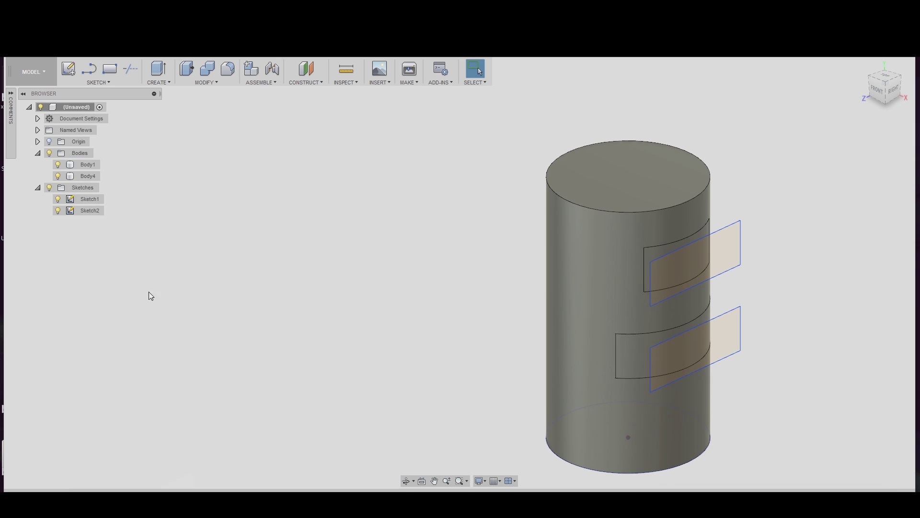
{"action": "middle_click_drag", "start_coordinate": [871, 272], "coordinate": [752, 244]}
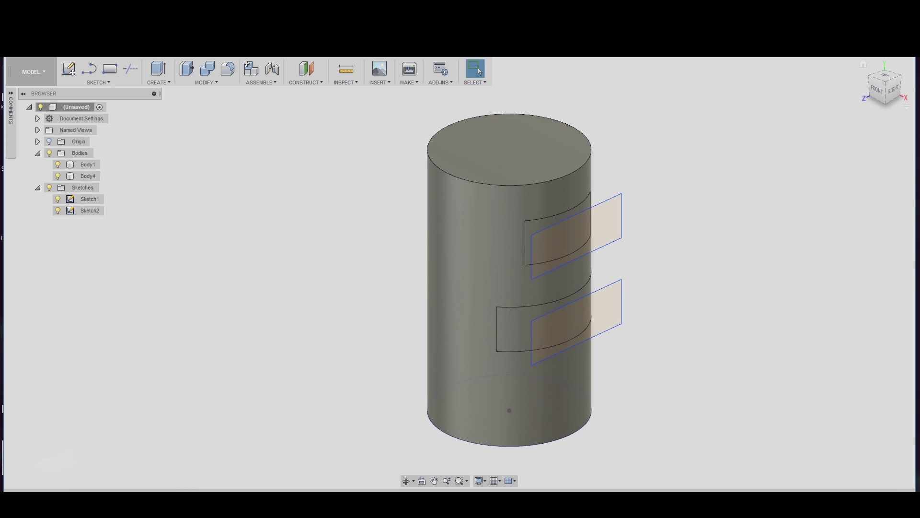
{"action": "key", "text": "F4"}
{"action": "left_click_drag", "start_coordinate": [707, 289], "coordinate": [868, 139]}
{"action": "key", "text": "Escape"}
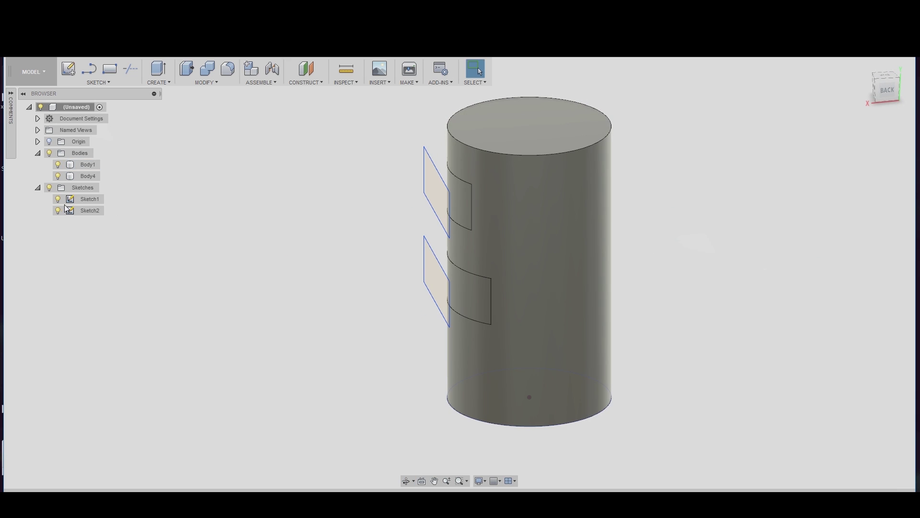
{"action": "key", "text": "F4"}
{"action": "mouse_move", "coordinate": [372, 297]}
{"action": "left_mouse_down"}
{"action": "mouse_move", "coordinate": [534, 286]}
{"action": "mouse_move", "coordinate": [435, 278]}
{"action": "mouse_move", "coordinate": [499, 300]}
{"action": "left_mouse_up"}
{"action": "key", "text": "Escape"}
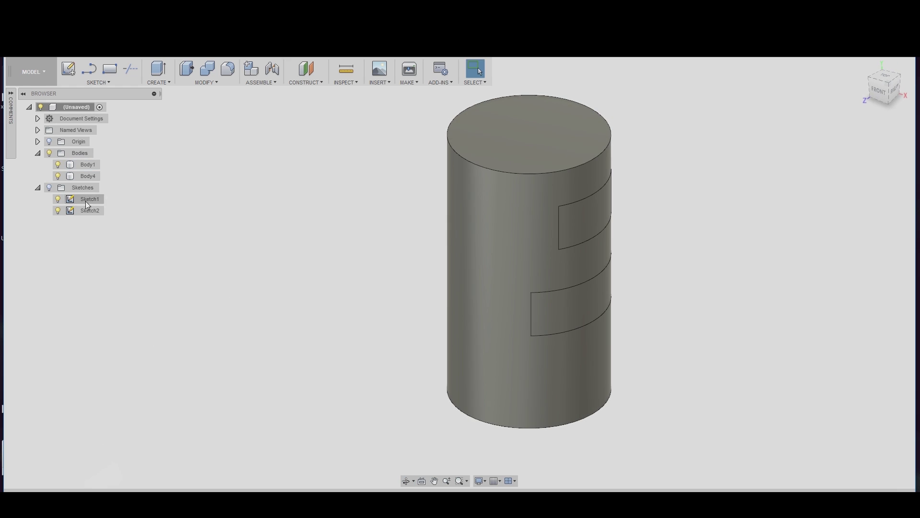
Step: Select Body4 and the cylinder Body1 to check their placement, then clear the selection
{"action": "left_click", "coordinate": [64, 177]}
{"action": "left_click", "coordinate": [534, 273]}
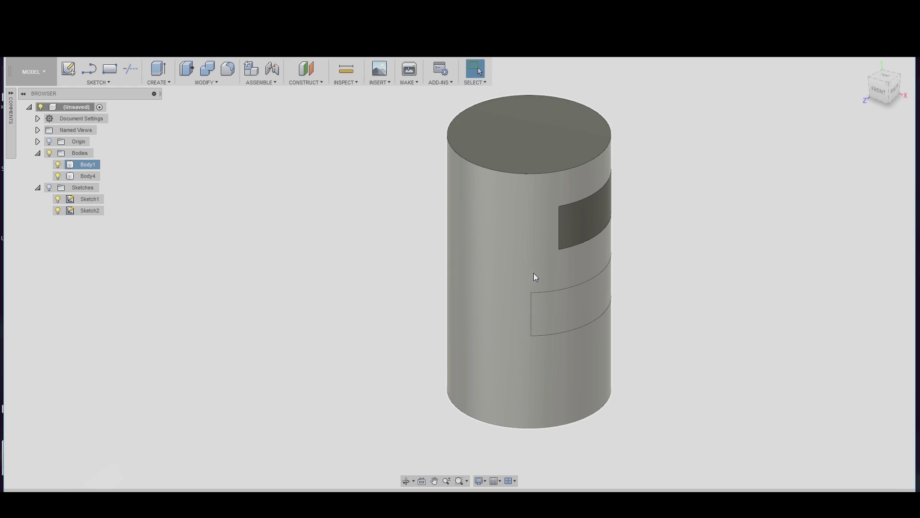
{"action": "left_click", "coordinate": [546, 284]}
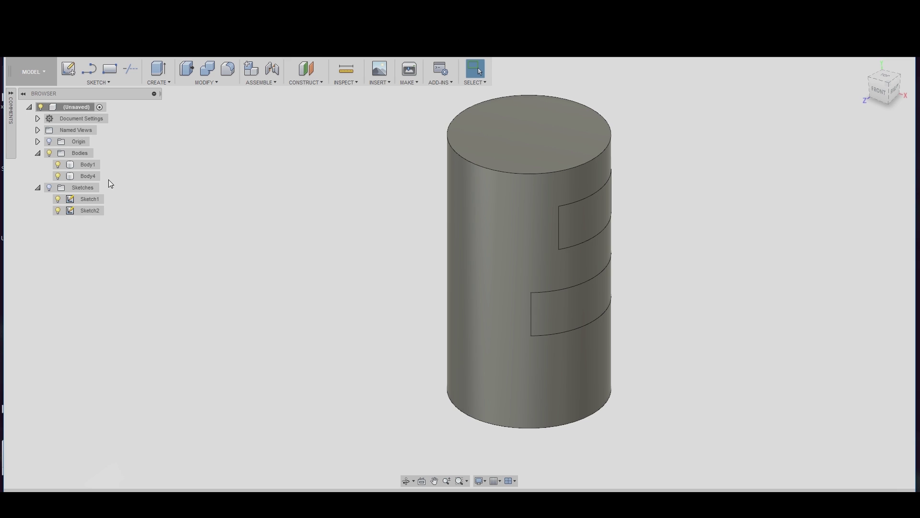
{"action": "left_click", "coordinate": [479, 481]}
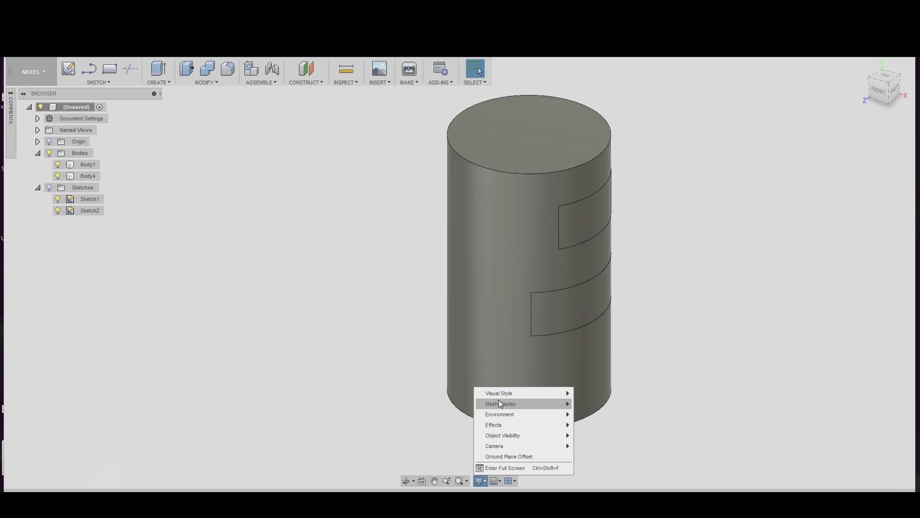
{"action": "mouse_move", "coordinate": [503, 394]}
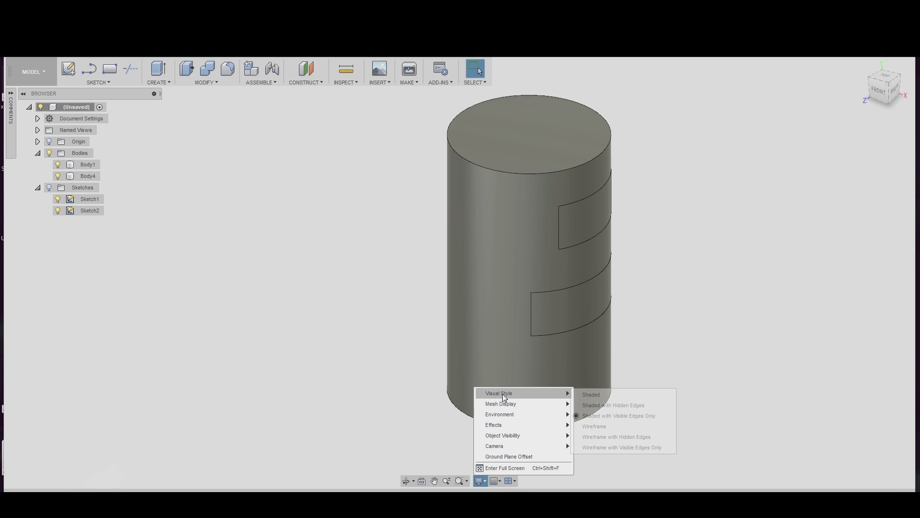
{"action": "left_click", "coordinate": [604, 437]}
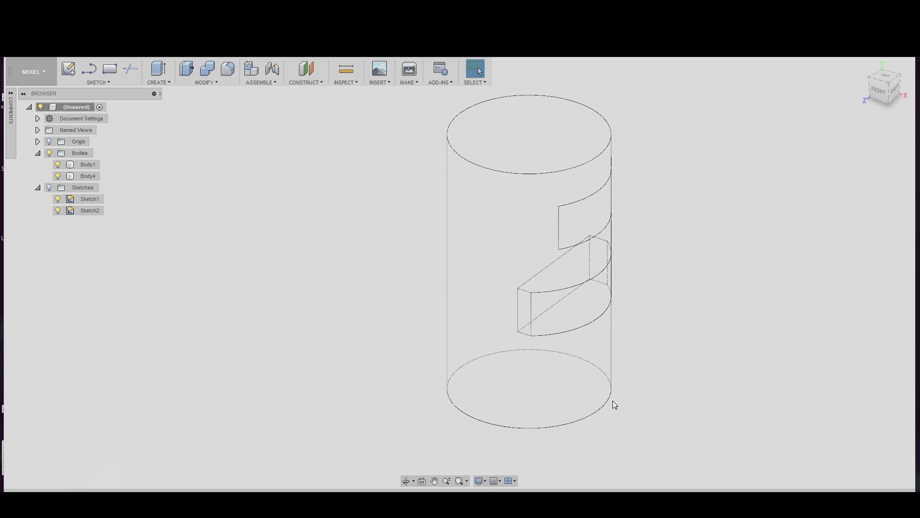
{"action": "middle_click_drag", "start_coordinate": [680, 344], "coordinate": [468, 236], "text": "shift"}
{"action": "middle_click_drag", "start_coordinate": [539, 175], "coordinate": [535, 262], "text": "shift"}
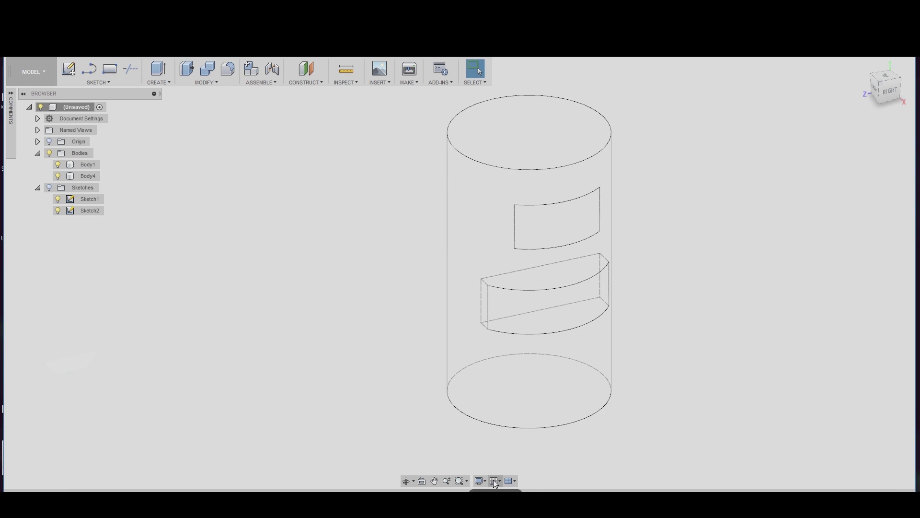
{"action": "left_click", "coordinate": [482, 480]}
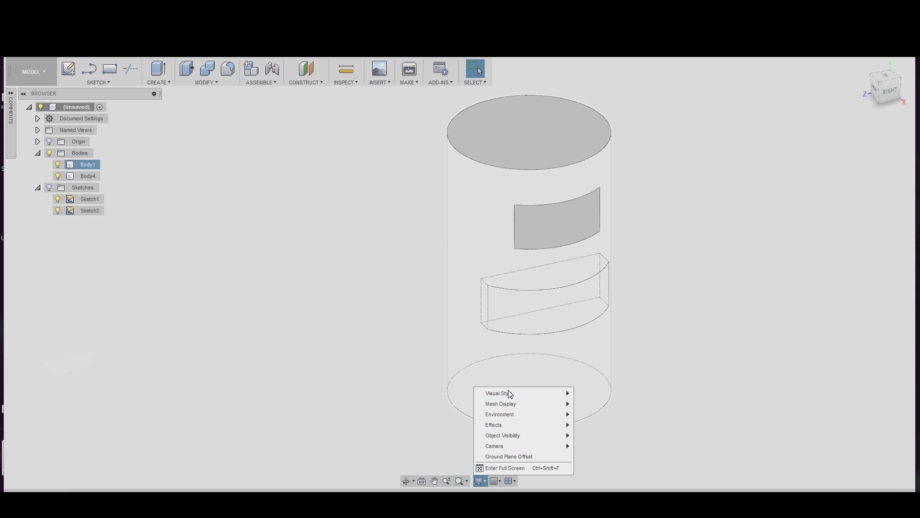
{"action": "mouse_move", "coordinate": [530, 397]}
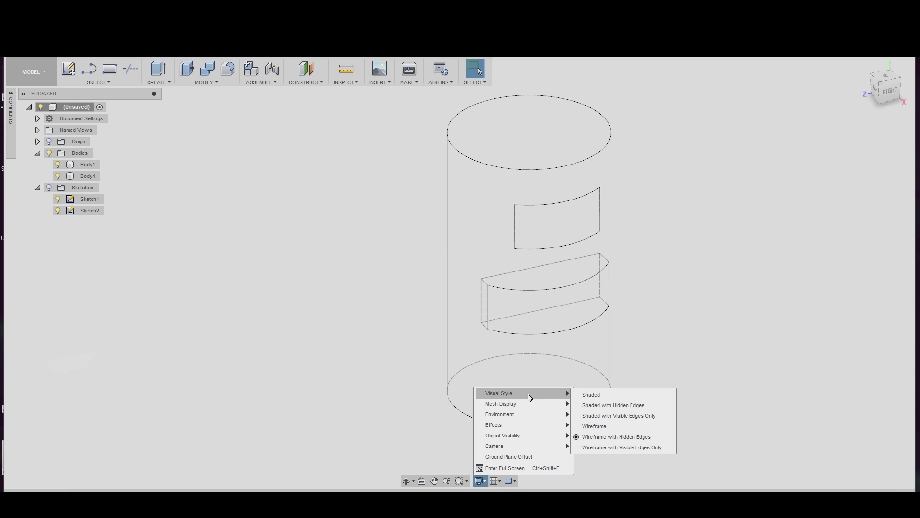
{"action": "left_click", "coordinate": [601, 414]}
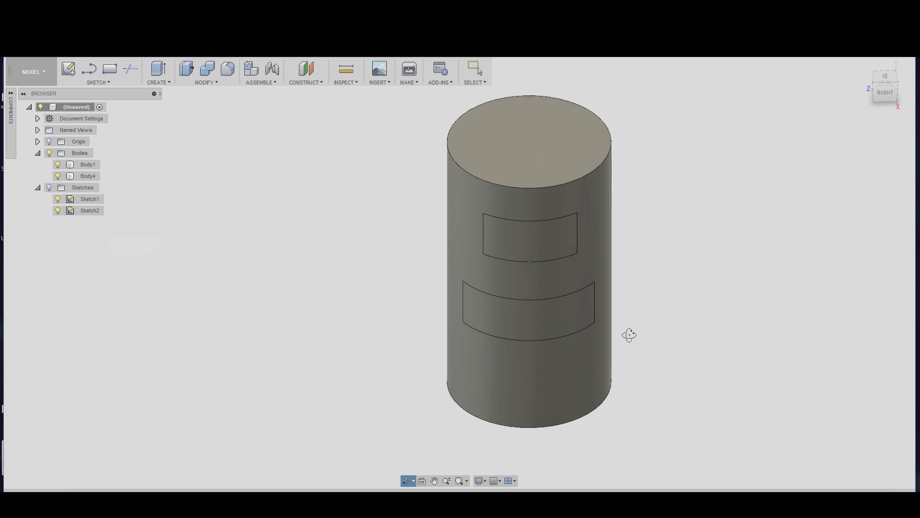
{"action": "left_click", "coordinate": [524, 318]}
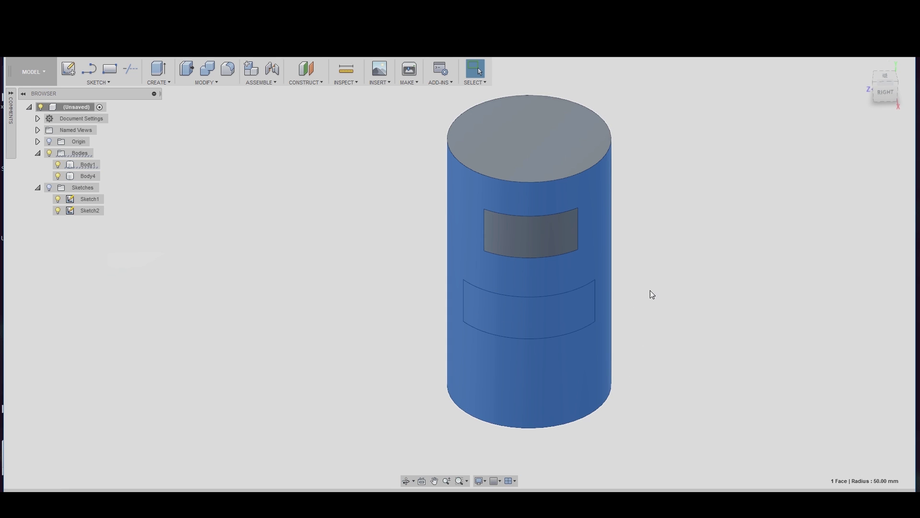
Step: Move Body4 1.568 mm along X into the cylinder's curved surface, then return to the home view
{"action": "left_click", "coordinate": [254, 286]}
{"action": "left_click", "coordinate": [89, 175]}
{"action": "right_click", "coordinate": [89, 175]}
{"action": "left_click", "coordinate": [110, 184]}
{"action": "middle_click_drag", "start_coordinate": [364, 295], "coordinate": [473, 251], "text": "shift"}
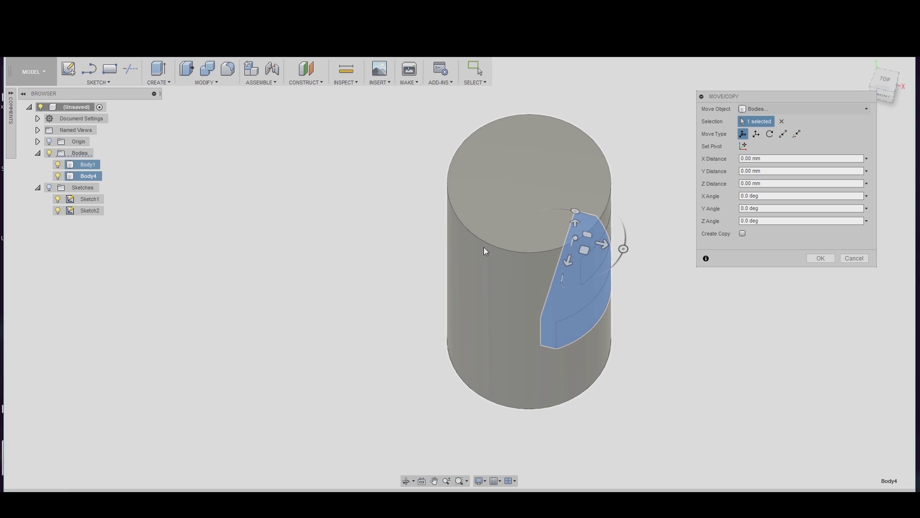
{"action": "left_click_drag", "start_coordinate": [603, 240], "coordinate": [606, 244]}
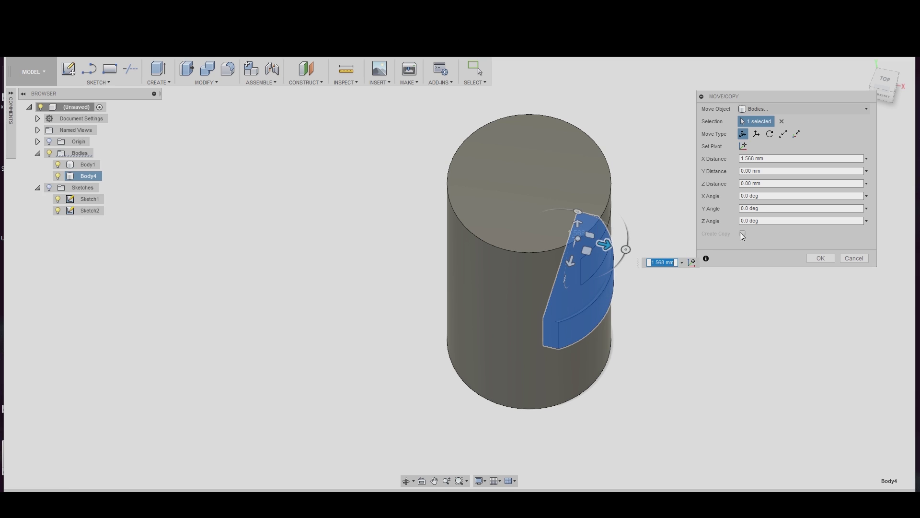
{"action": "left_click", "coordinate": [812, 255]}
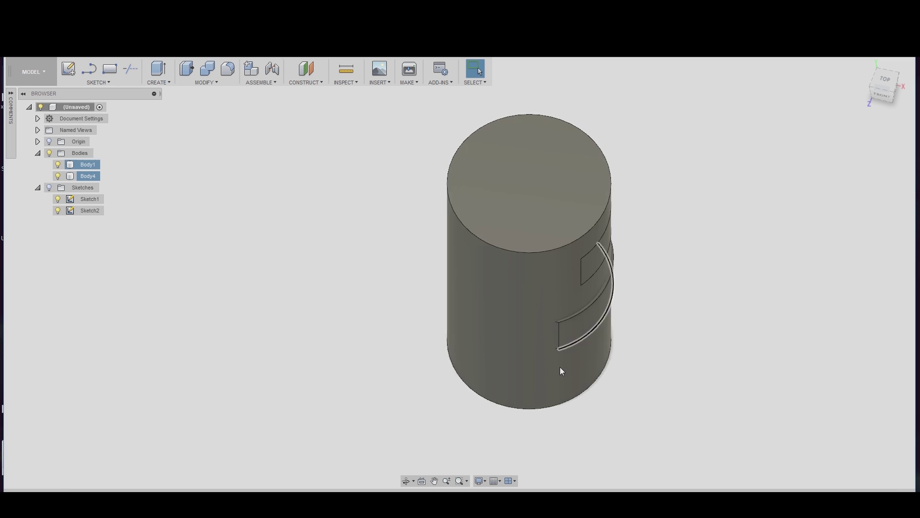
{"action": "key", "text": "F6"}
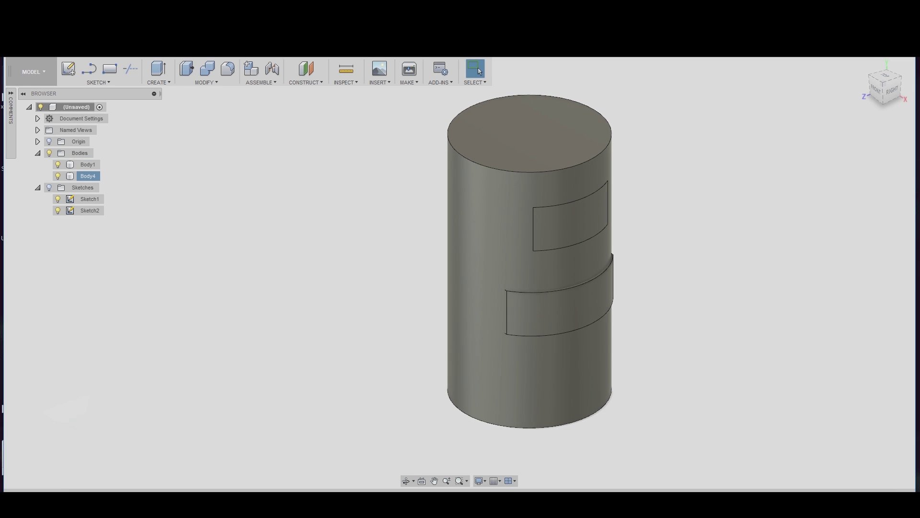
{"action": "left_click", "coordinate": [217, 84]}
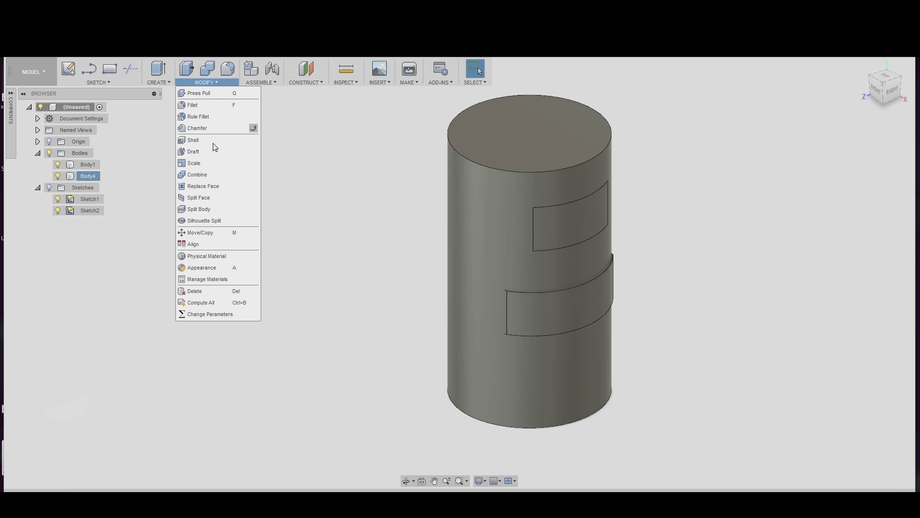
Step: Combine the lower panel into cylinder Body1 using a Join operation
{"action": "left_click", "coordinate": [217, 175]}
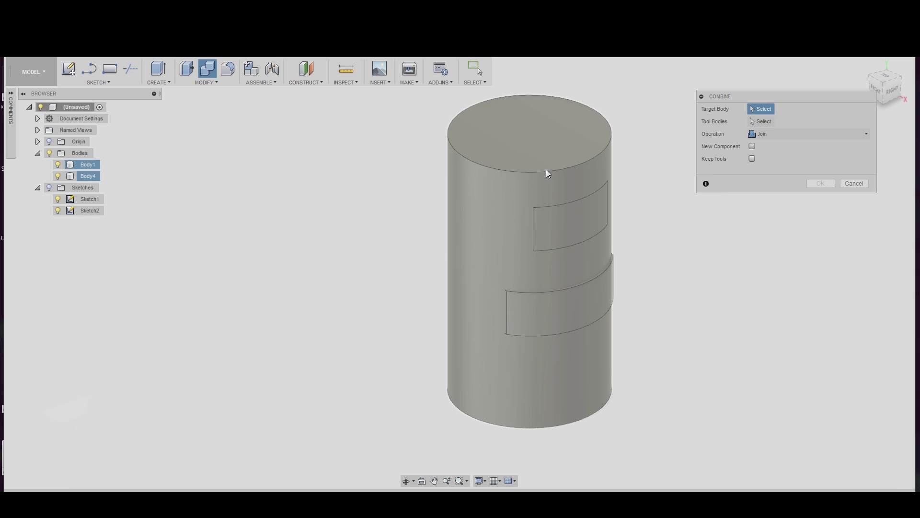
{"action": "left_click", "coordinate": [509, 239]}
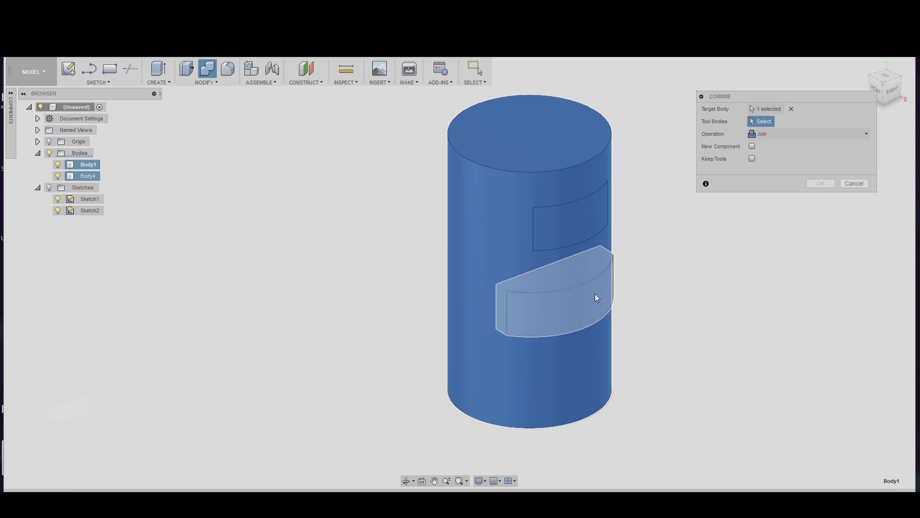
{"action": "left_click", "coordinate": [595, 294]}
{"action": "left_click", "coordinate": [826, 184]}
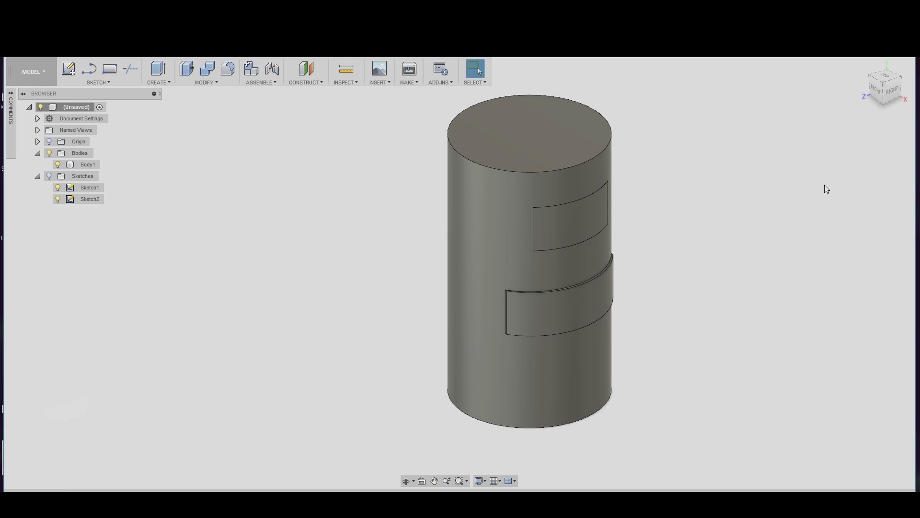
Step: Orbit to face the panels and switch the visual style to Wireframe with Hidden Edges
{"action": "middle_click_drag", "start_coordinate": [419, 292], "coordinate": [550, 326], "text": "shift"}
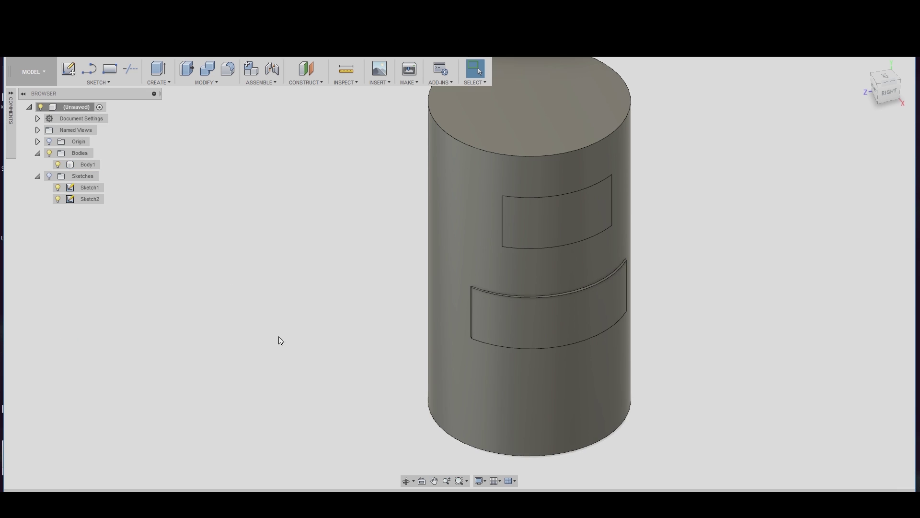
{"action": "middle_click_drag", "start_coordinate": [349, 304], "coordinate": [485, 352], "text": "shift"}
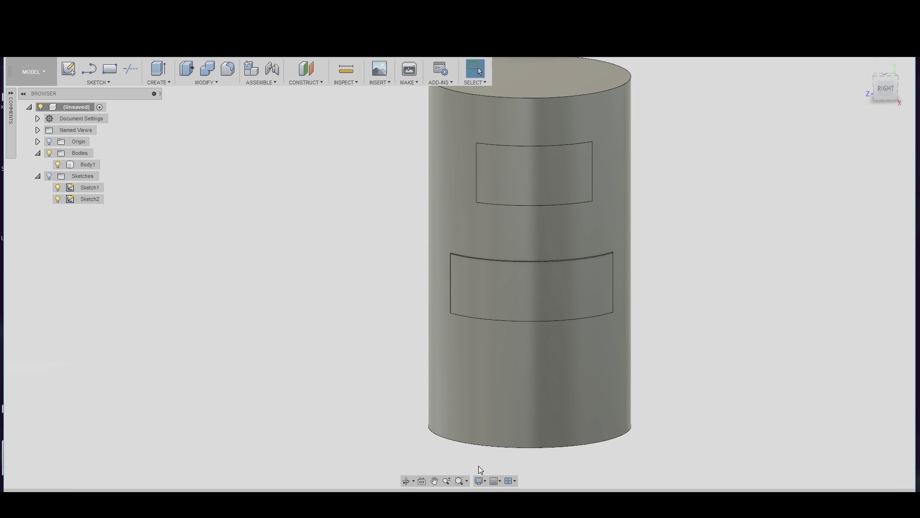
{"action": "left_click", "coordinate": [481, 481]}
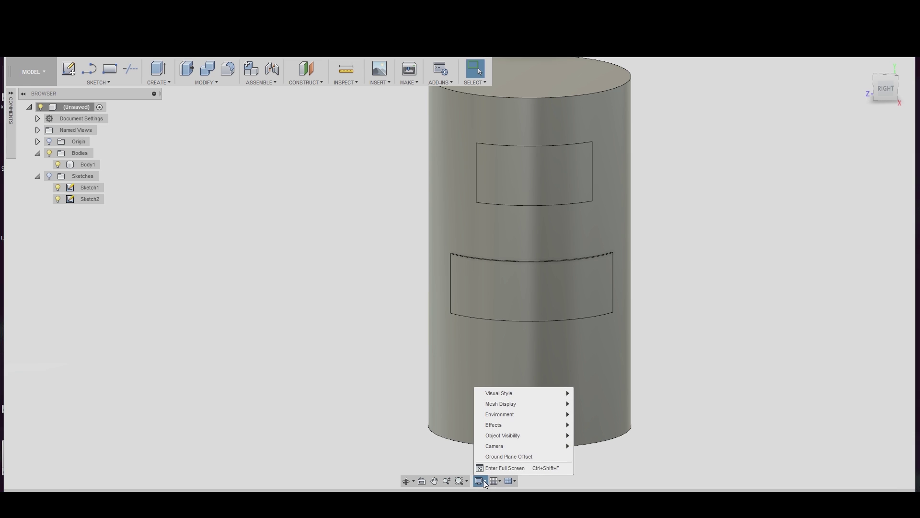
{"action": "mouse_move", "coordinate": [537, 398]}
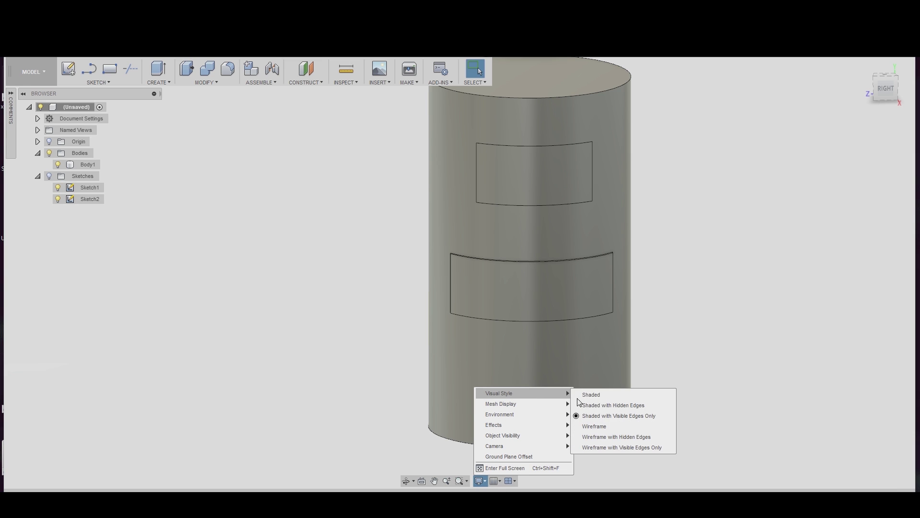
{"action": "left_click", "coordinate": [622, 438]}
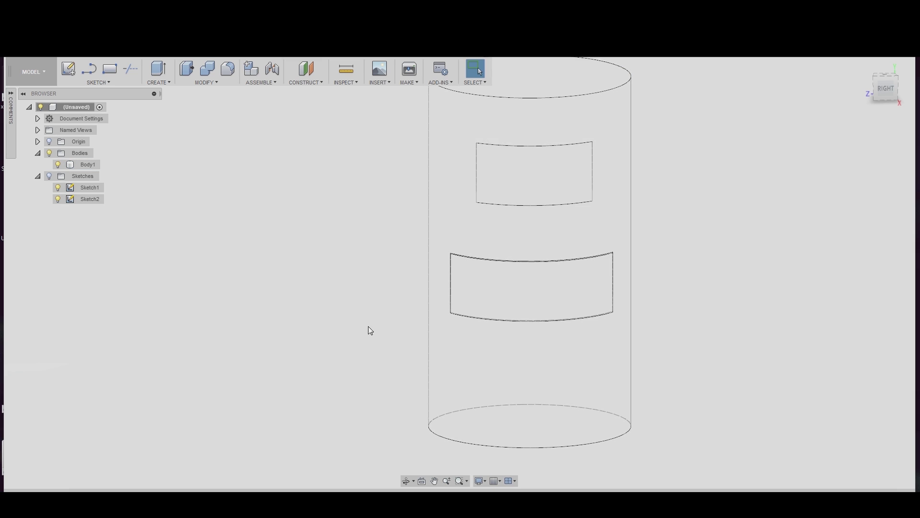
{"action": "middle_click_drag", "start_coordinate": [369, 329], "coordinate": [427, 330], "text": "shift"}
Step: Check Body1 in the wireframe, then switch the visual style to Shaded with Hidden Edges
{"action": "left_click", "coordinate": [599, 313]}
{"action": "key", "text": "Escape"}
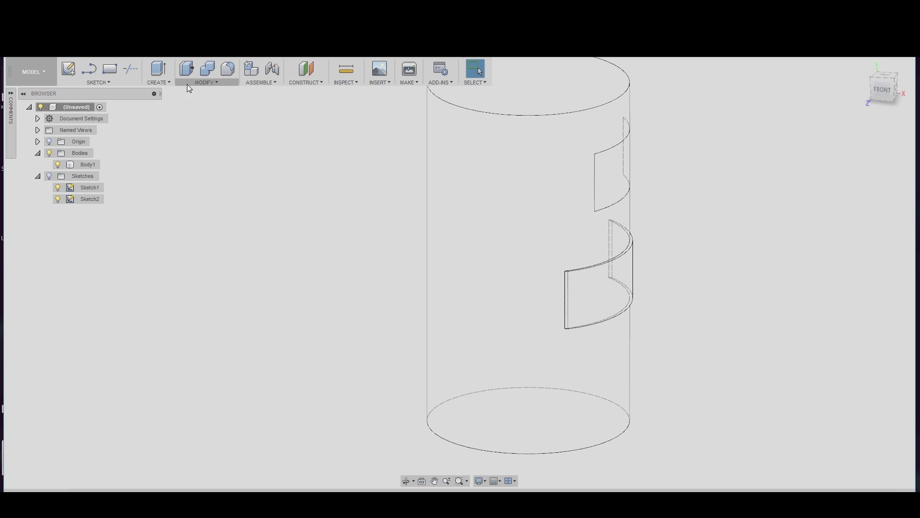
{"action": "left_click", "coordinate": [482, 481]}
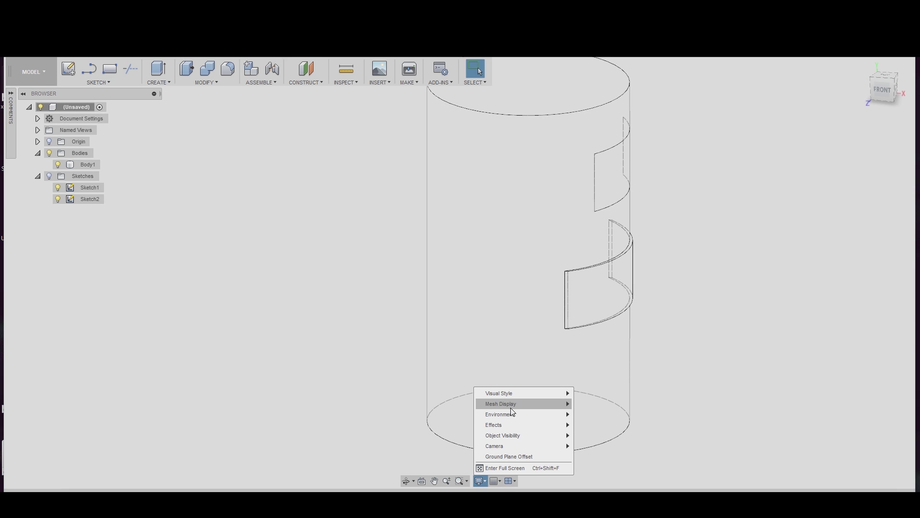
{"action": "mouse_move", "coordinate": [535, 398]}
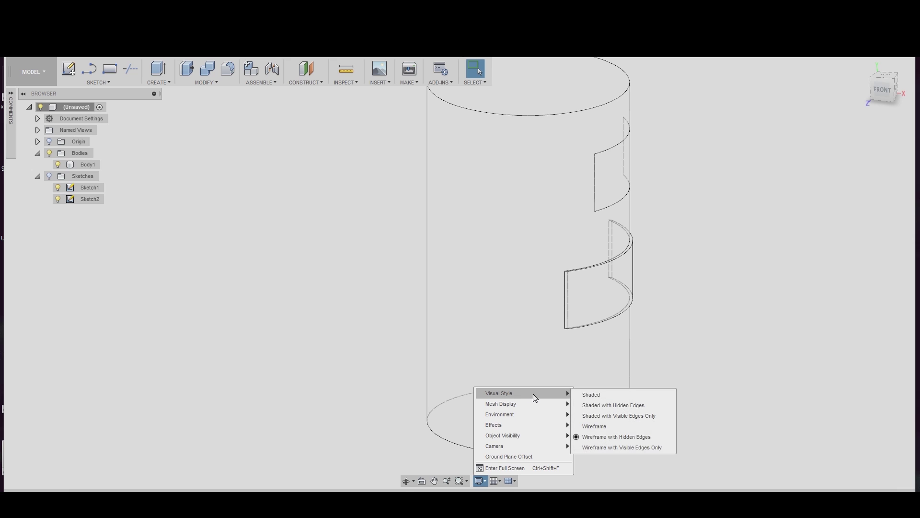
{"action": "left_click", "coordinate": [599, 406]}
Step: Press-pull the lower panel face 12.201 mm and inspect the resulting panel
{"action": "middle_click_drag", "start_coordinate": [599, 406], "coordinate": [570, 261], "text": "shift"}
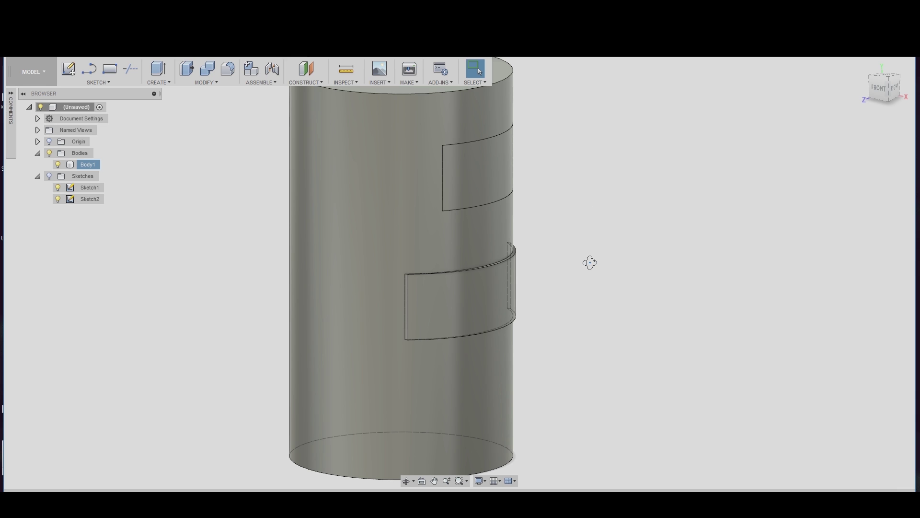
{"action": "middle_click_drag", "start_coordinate": [590, 261], "coordinate": [585, 267], "text": "shift"}
{"action": "right_click", "coordinate": [485, 305]}
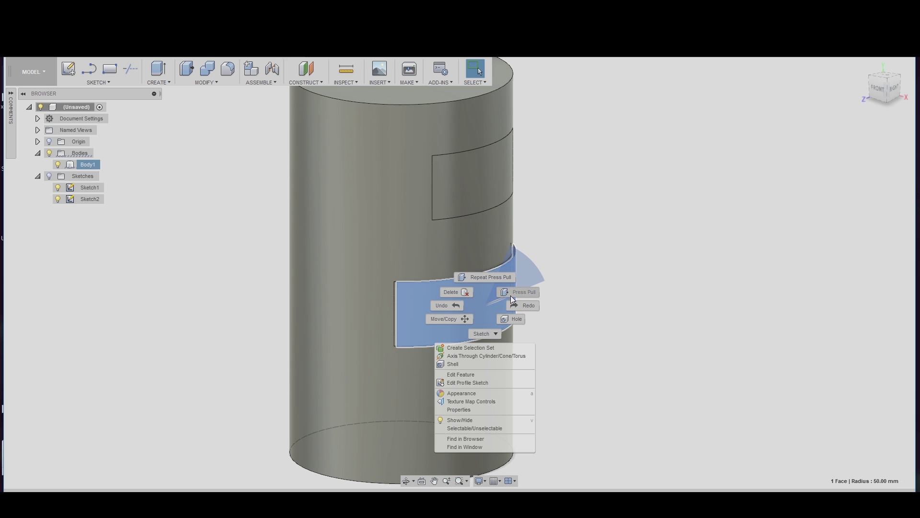
{"action": "left_click", "coordinate": [511, 295]}
{"action": "mouse_move", "coordinate": [501, 309]}
{"action": "left_mouse_down"}
{"action": "mouse_move", "coordinate": [576, 329]}
{"action": "mouse_move", "coordinate": [485, 311]}
{"action": "left_mouse_up"}
{"action": "left_click", "coordinate": [810, 159]}
{"action": "mouse_move", "coordinate": [647, 285]}
{"action": "middle_mouse_down", "text": "shift"}
{"action": "mouse_move", "coordinate": [546, 289]}
{"action": "mouse_move", "coordinate": [602, 273]}
{"action": "mouse_move", "coordinate": [649, 283]}
{"action": "mouse_move", "coordinate": [662, 297]}
{"action": "mouse_move", "coordinate": [639, 279]}
{"action": "mouse_move", "coordinate": [633, 252]}
{"action": "mouse_move", "coordinate": [641, 295]}
{"action": "middle_mouse_up", "text": "shift"}
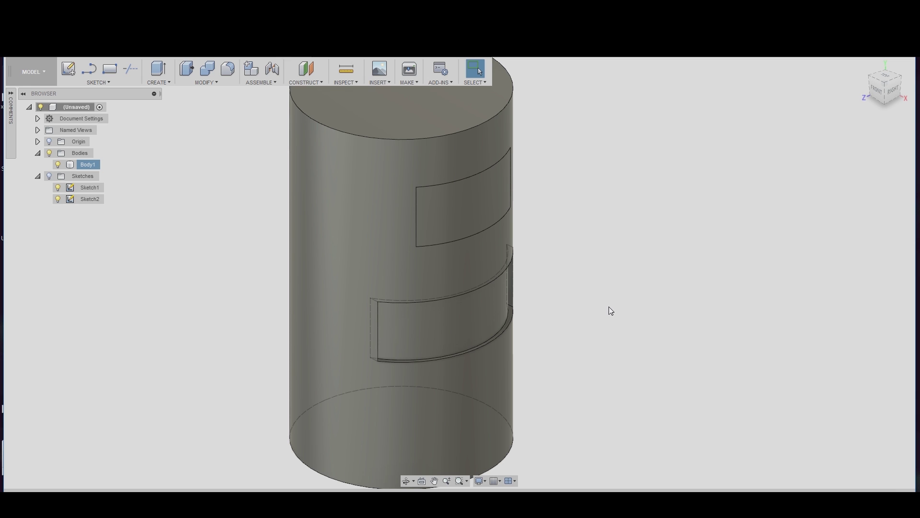
{"action": "scroll", "coordinate": [610, 312], "scroll_direction": "down", "scroll_amount": 2}
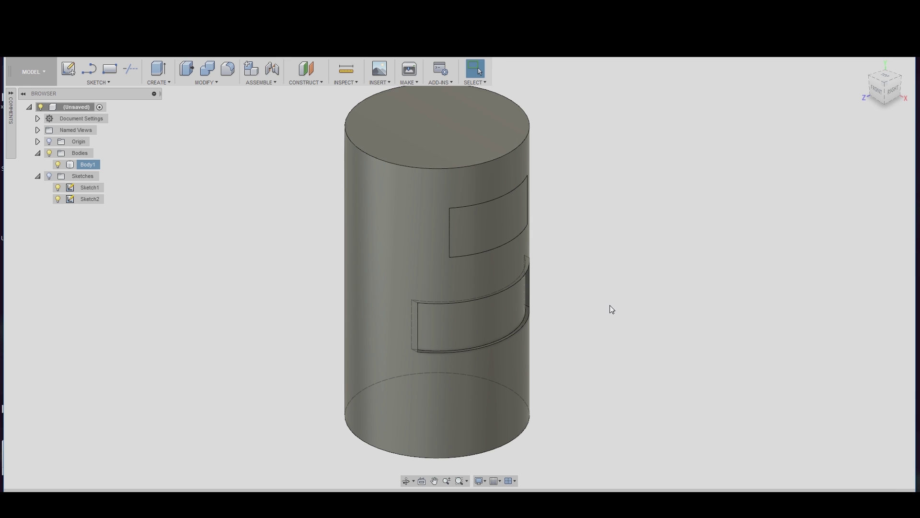